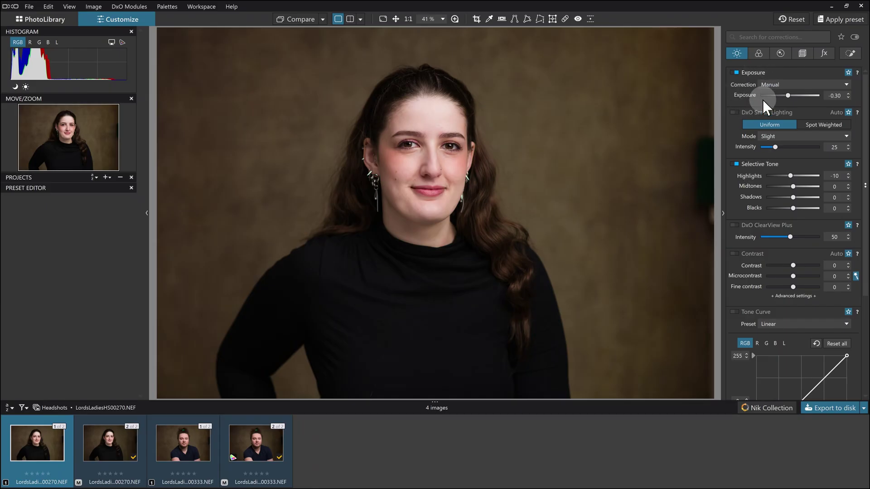
Step: Show the headshot's White Balance and Color Rendering settings on the Color tab
click(759, 54)
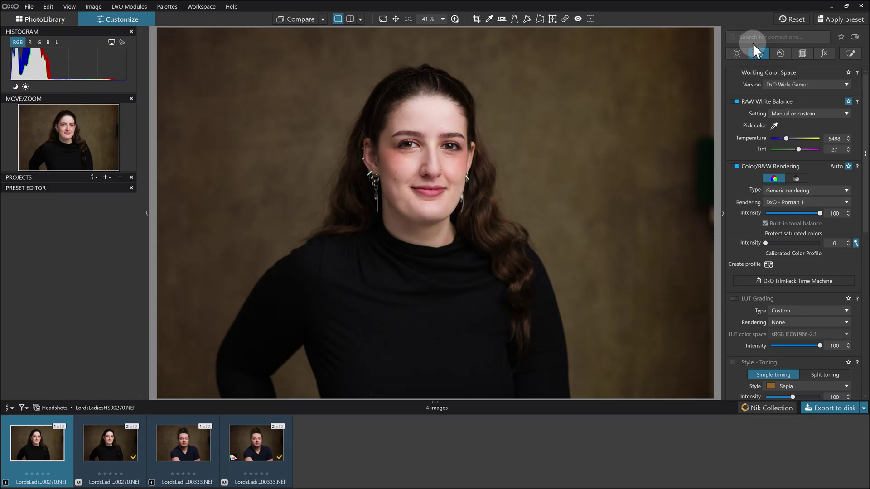
Step: Place a local-adjustment control point on the backdrop left of the woman's face, creating Mask 1
click(850, 54)
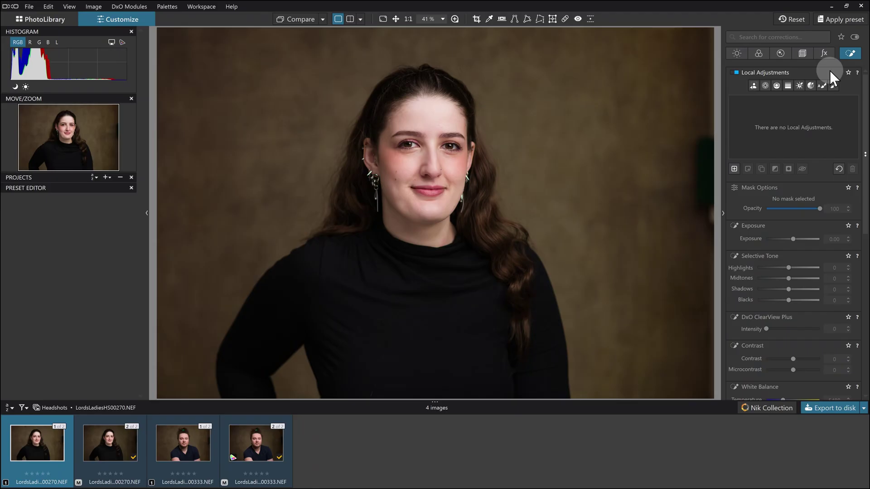
click(764, 86)
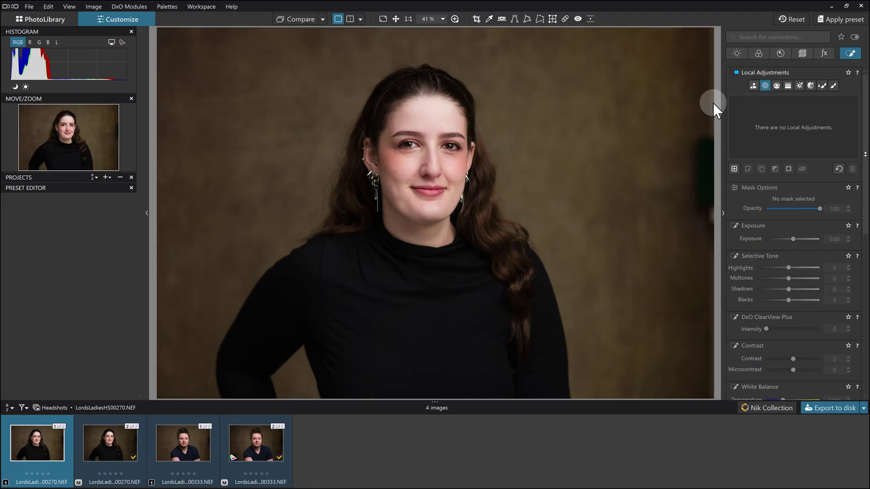
click(322, 196)
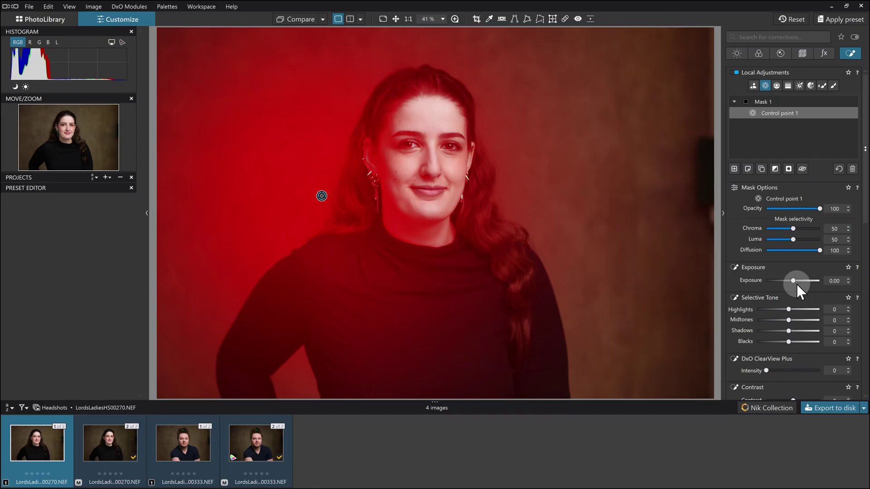
Step: Set the control point's exposure to -0.93, invert its mask, and nudge it slightly up-left
drag(793, 281, 787, 281)
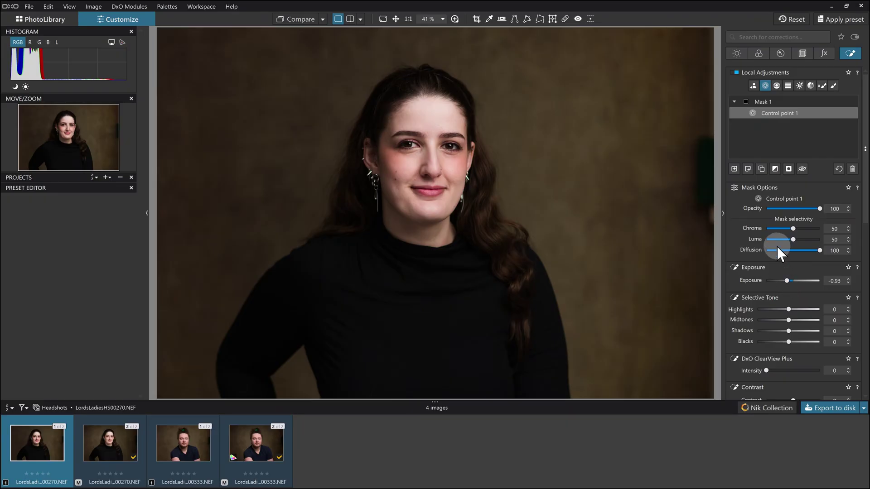
click(774, 167)
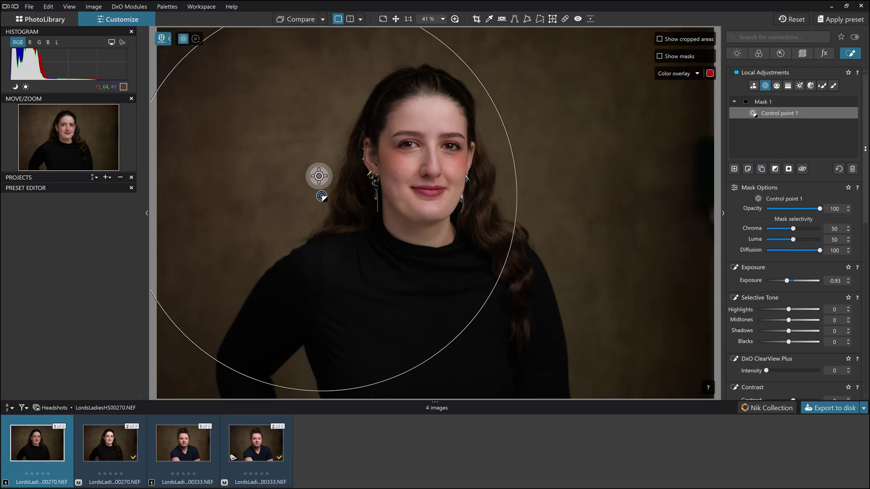
mouse_move(318, 176)
mouse_down()
mouse_move(298, 177)
mouse_move(316, 172)
mouse_up()
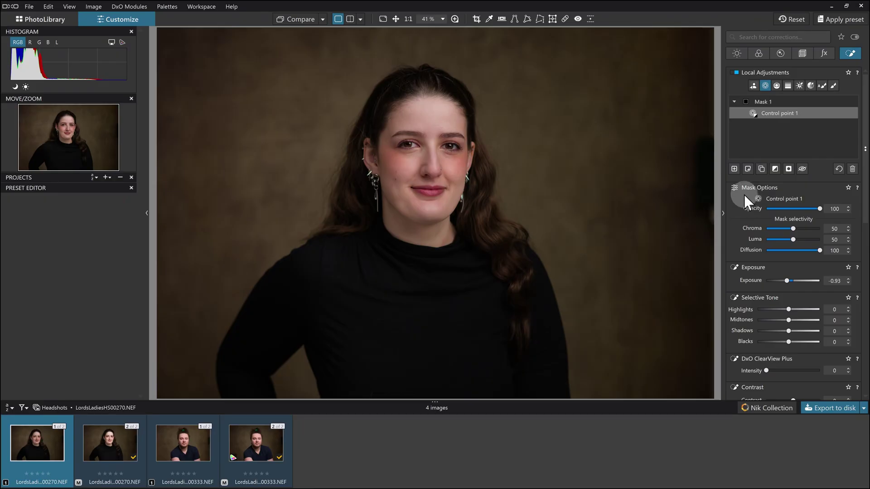
Step: Add an AI mask of type Subject to Mask 1
click(752, 86)
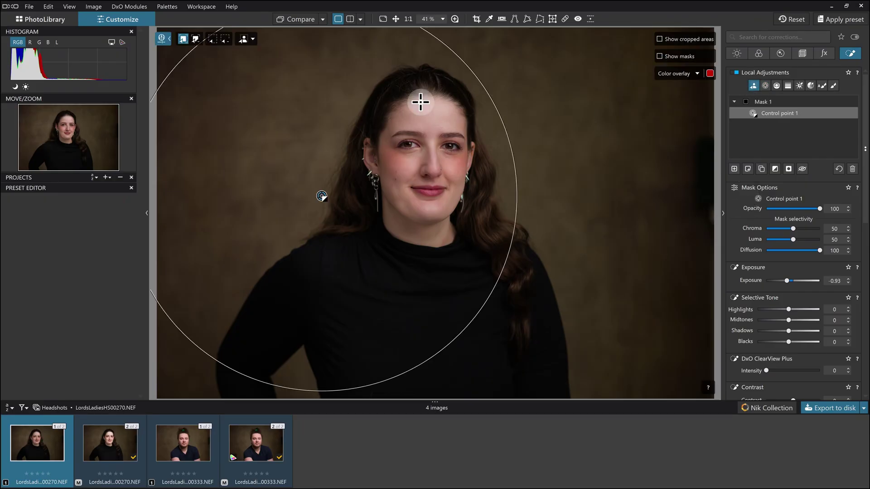
click(252, 37)
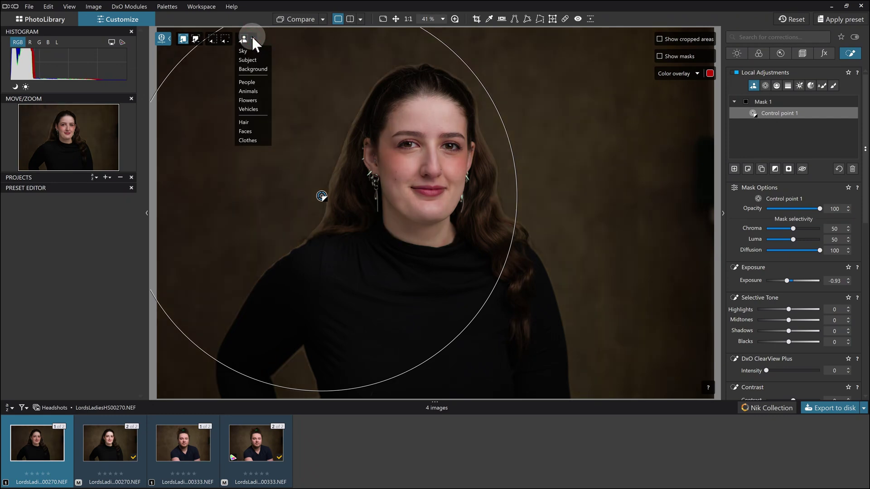
click(248, 60)
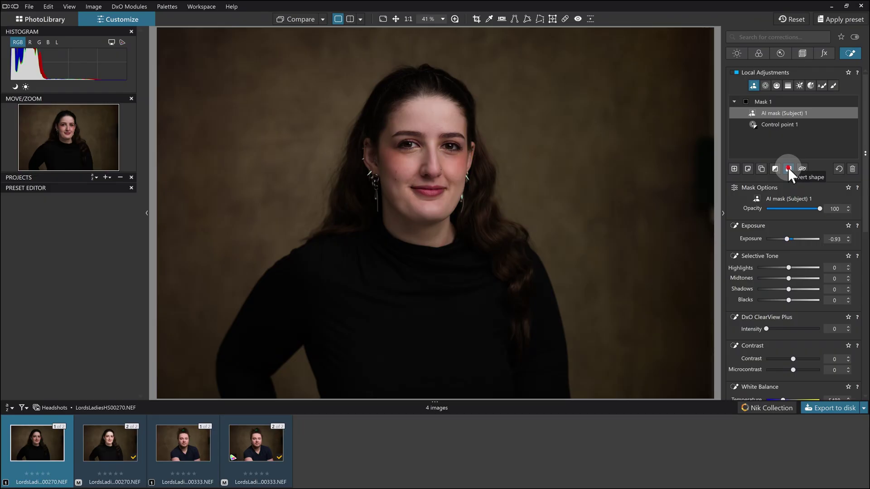
Step: Invert the AI Subject shape to exclude the woman, compare Mask 1 off and on, then collapse it
click(789, 169)
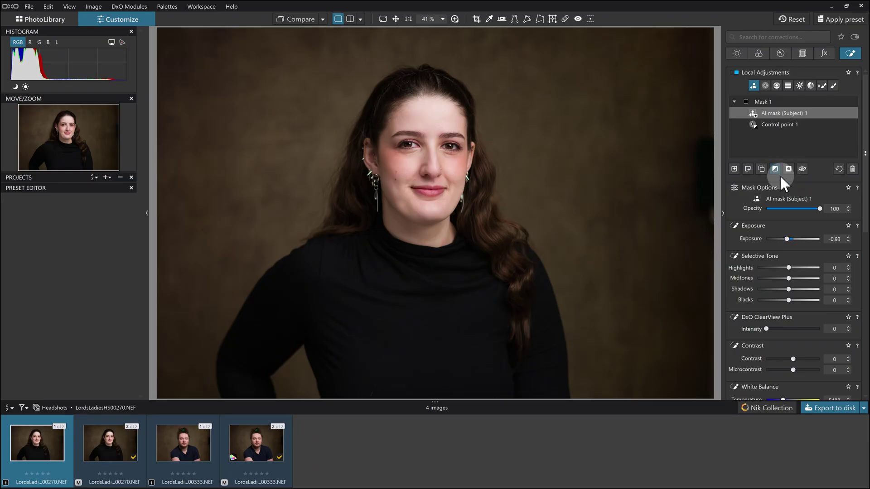
click(851, 101)
click(851, 101)
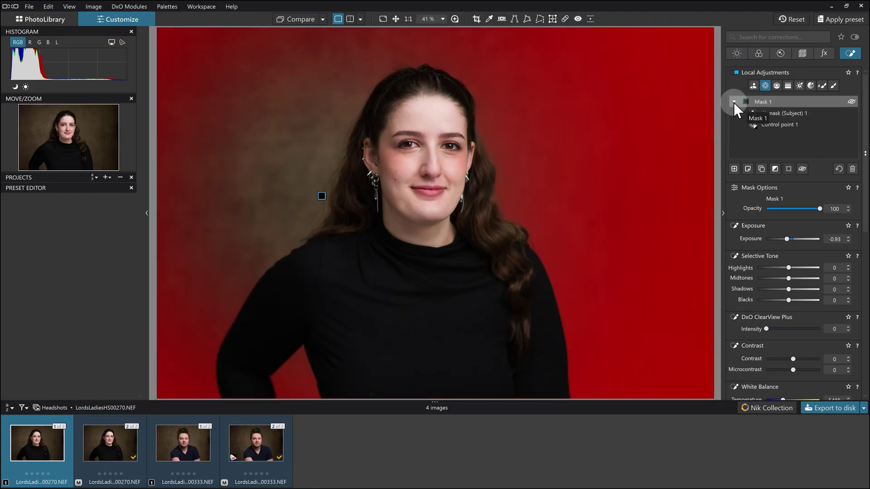
click(733, 102)
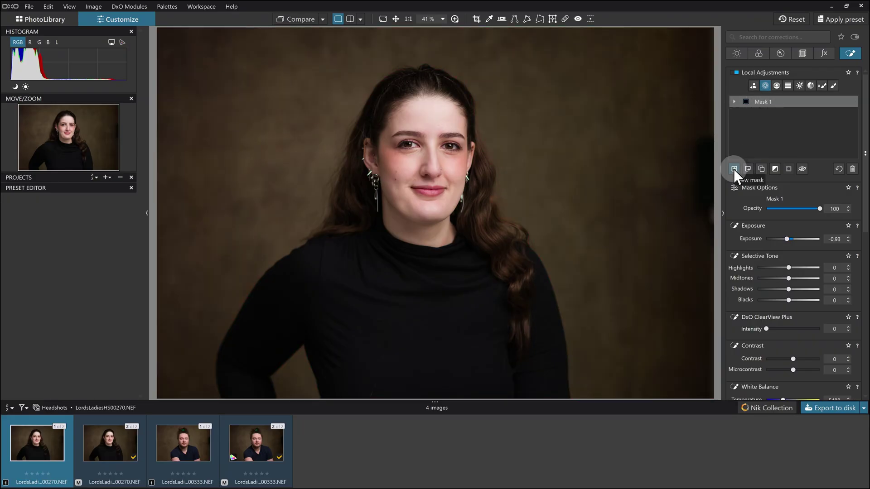
Step: Create a new Mask 2 set to AI masking and preview a hair mask
click(733, 170)
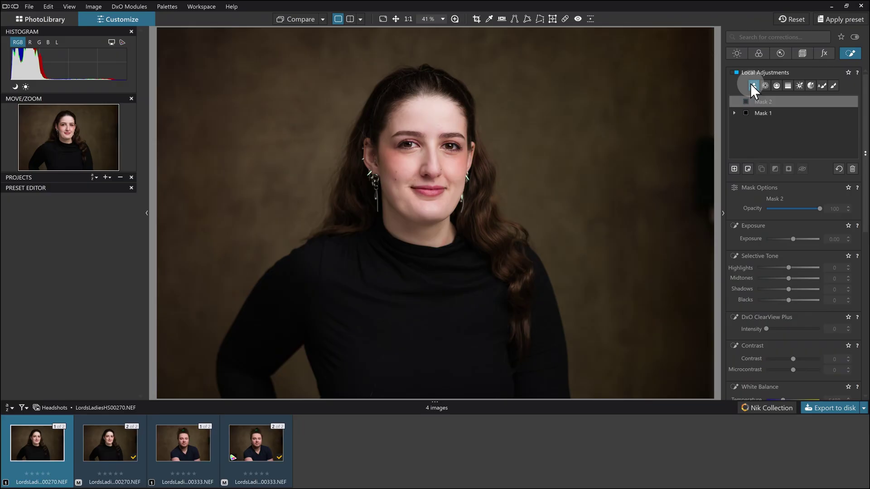
click(749, 84)
click(428, 86)
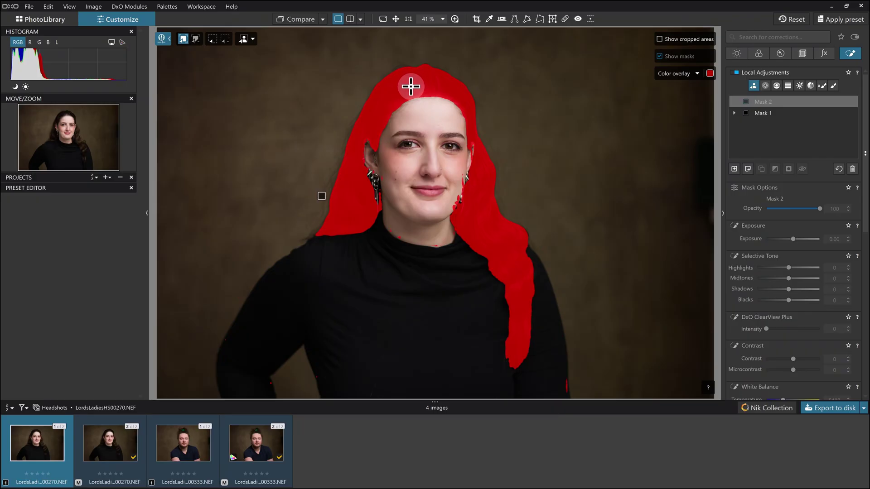
click(424, 125)
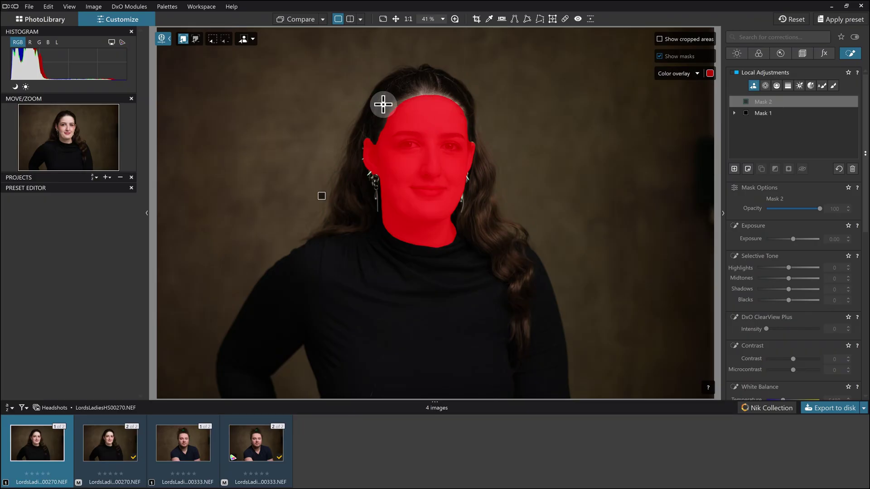
click(290, 68)
Step: Add AI Faces and Hair masks to Mask 2, undoing an accidental Background addition
click(253, 40)
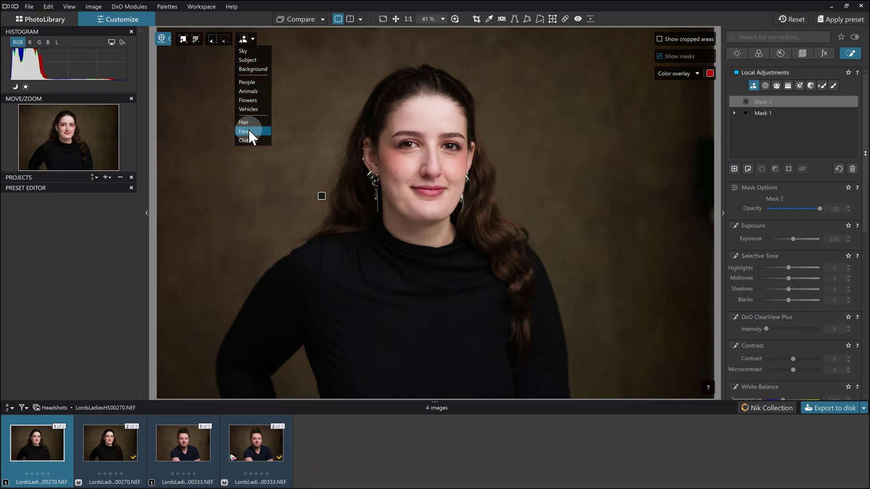
click(248, 131)
click(253, 39)
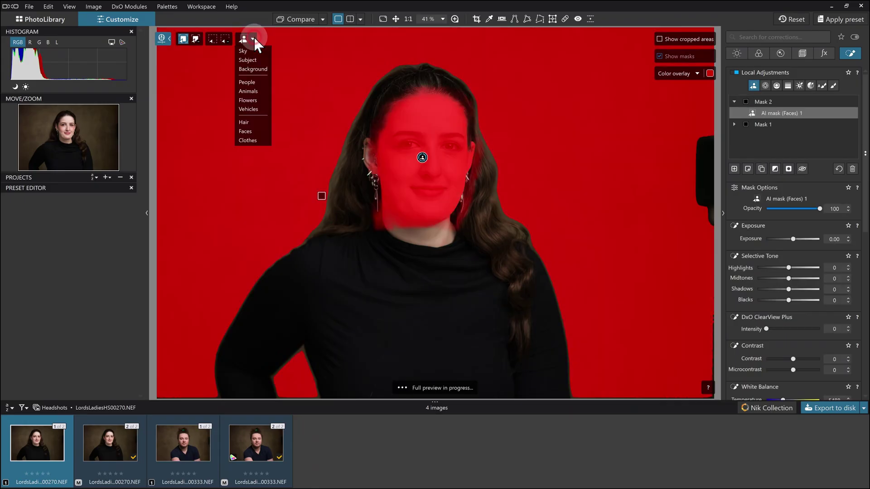
click(243, 123)
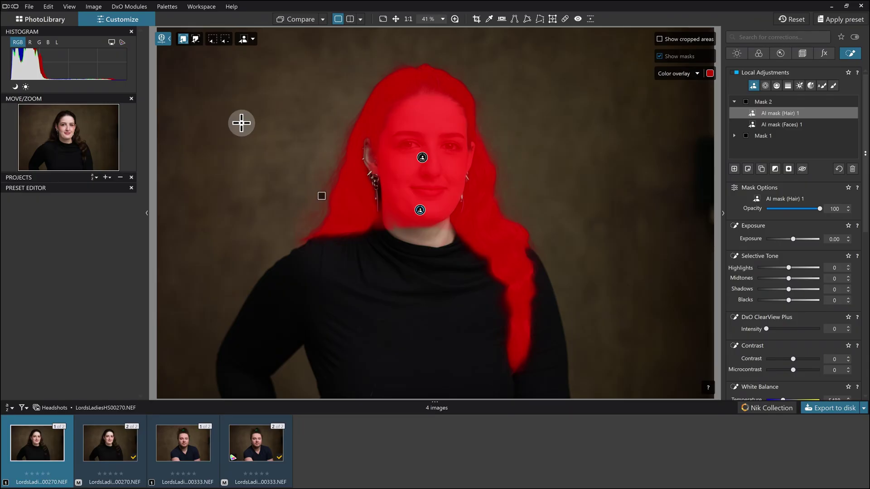
click(250, 108)
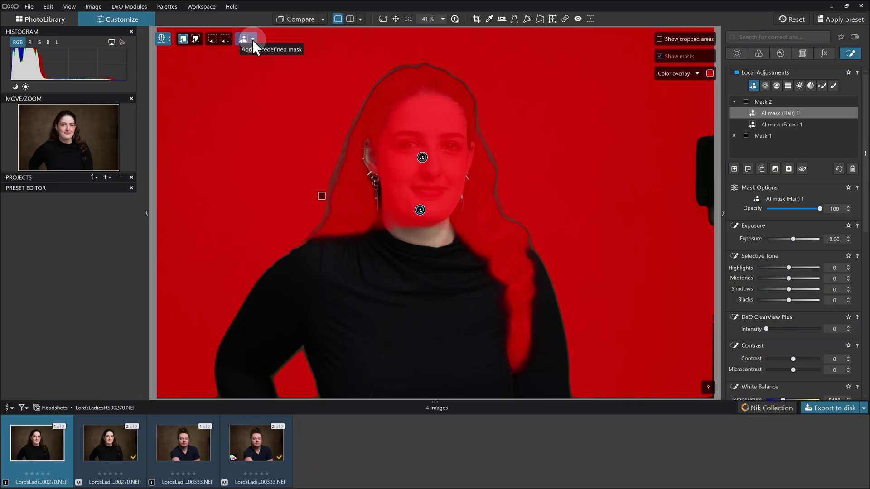
key(ctrl+z)
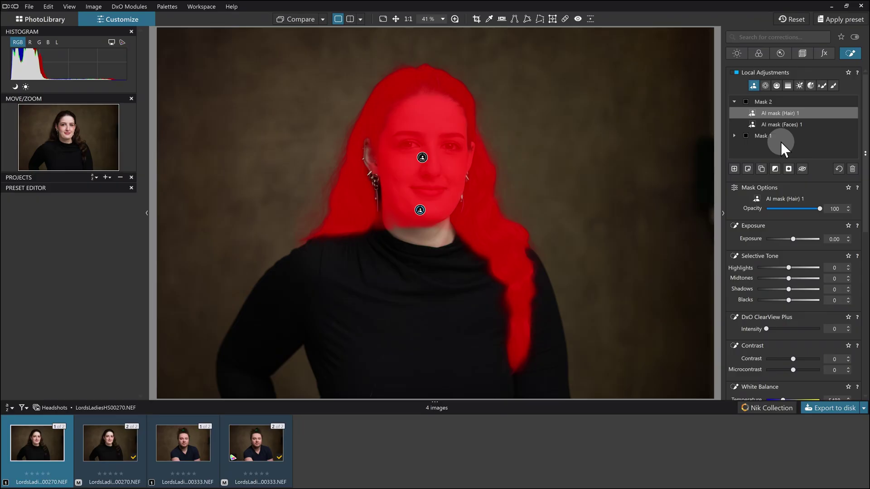
Step: Reduce Mask 2's Lens Sharpness Optimization intensity from 100 to 40, then collapse Mask 2
drag(864, 119, 865, 301)
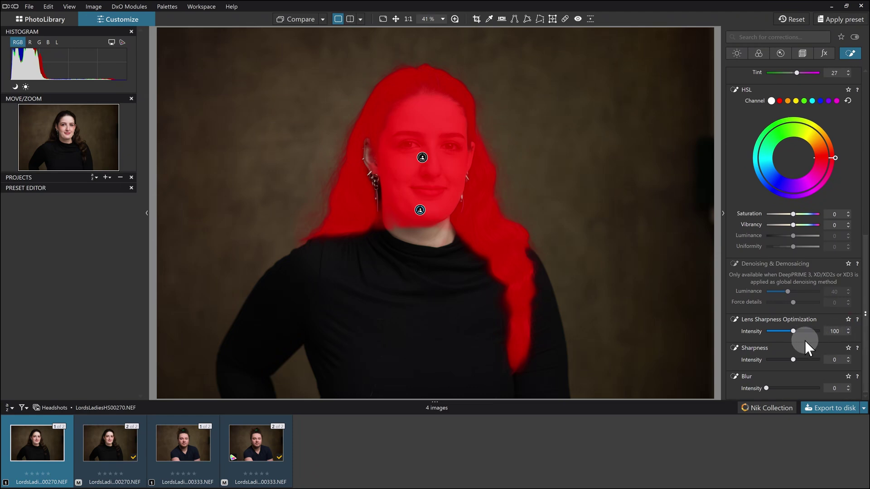
drag(792, 330, 776, 334)
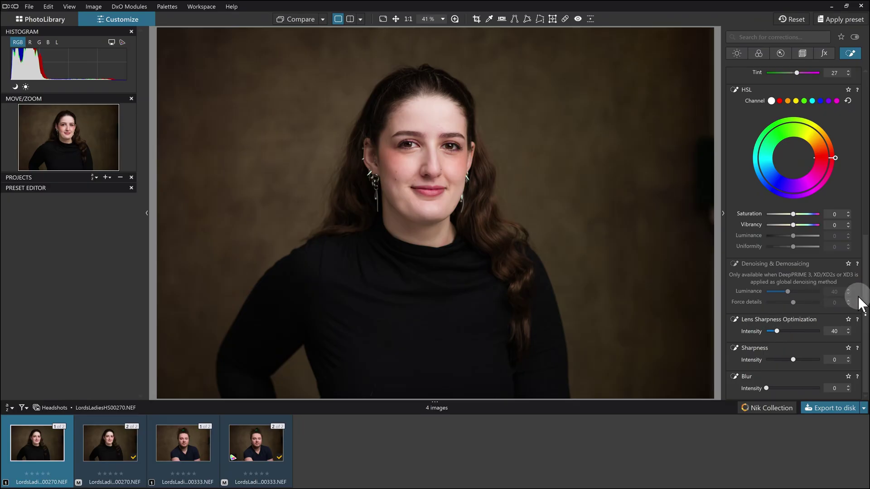
drag(863, 303, 863, 154)
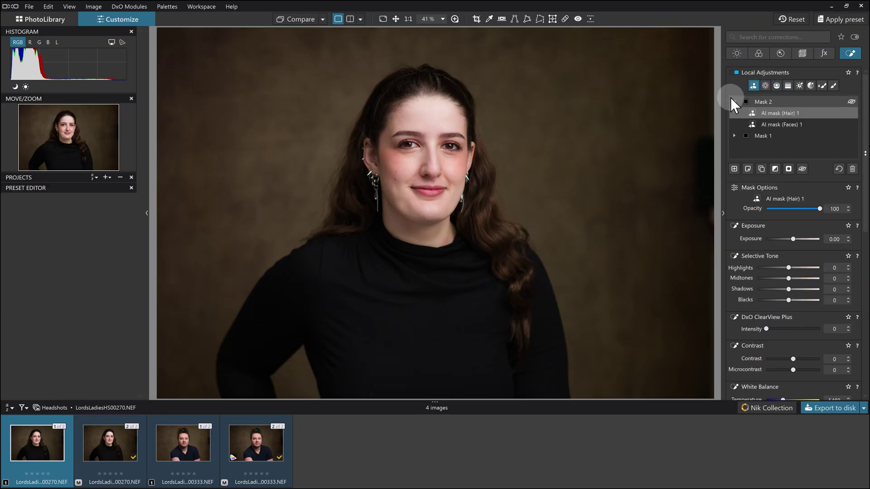
click(734, 101)
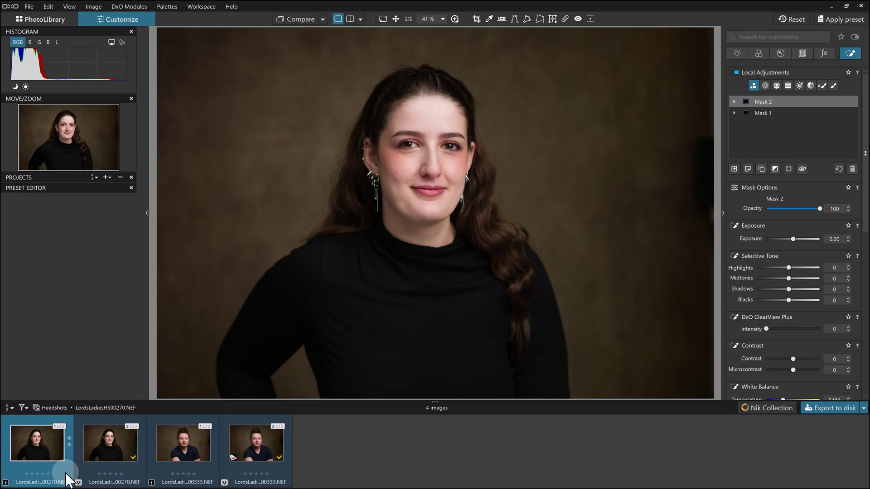
Step: Copy the first portrait's correction settings and paste all of them onto LordsLadiesHS00333.NEF
right_click(36, 447)
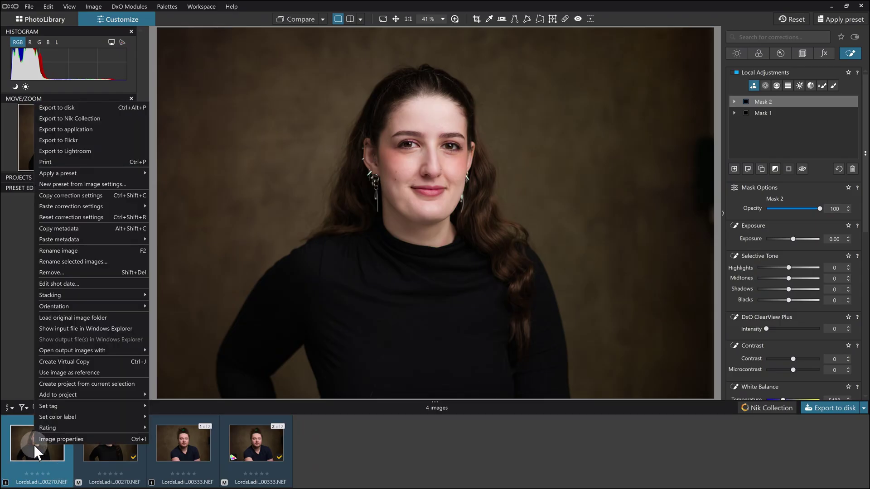
click(90, 195)
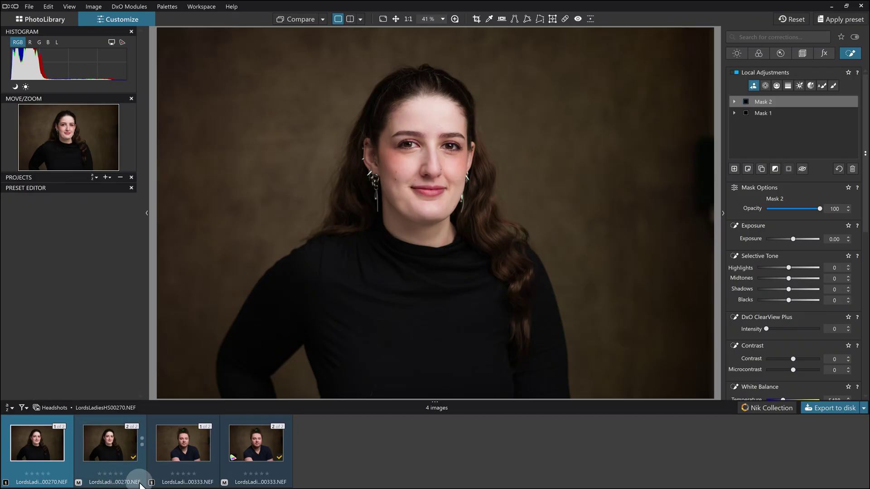
click(173, 442)
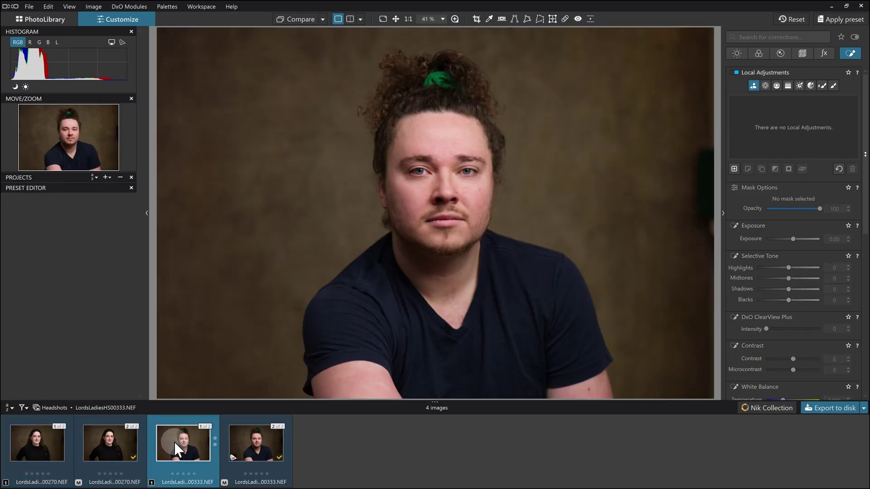
right_click(174, 442)
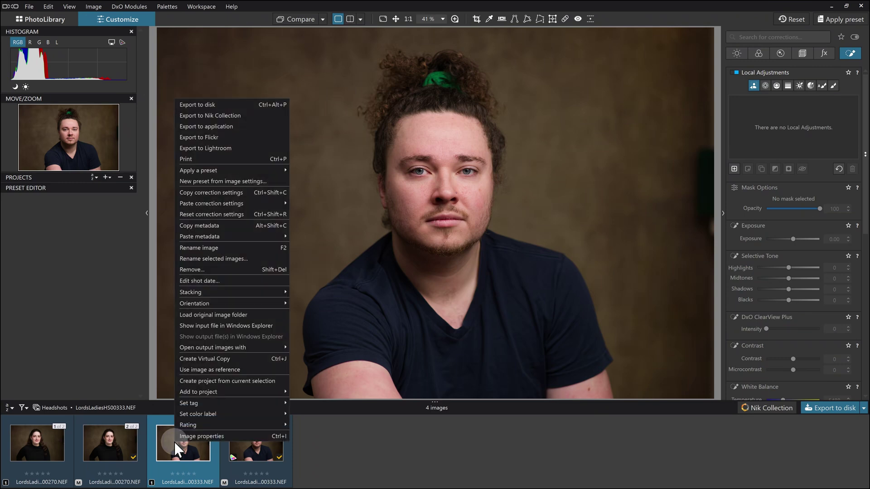
mouse_move(233, 200)
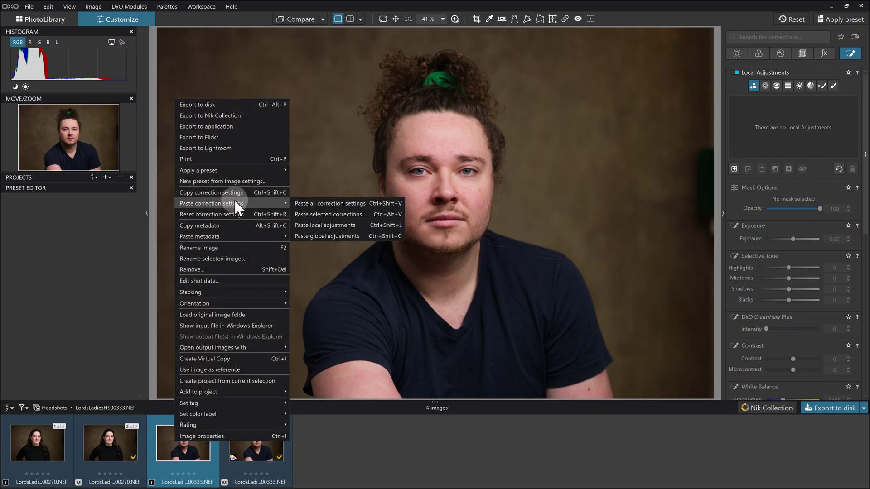
click(305, 203)
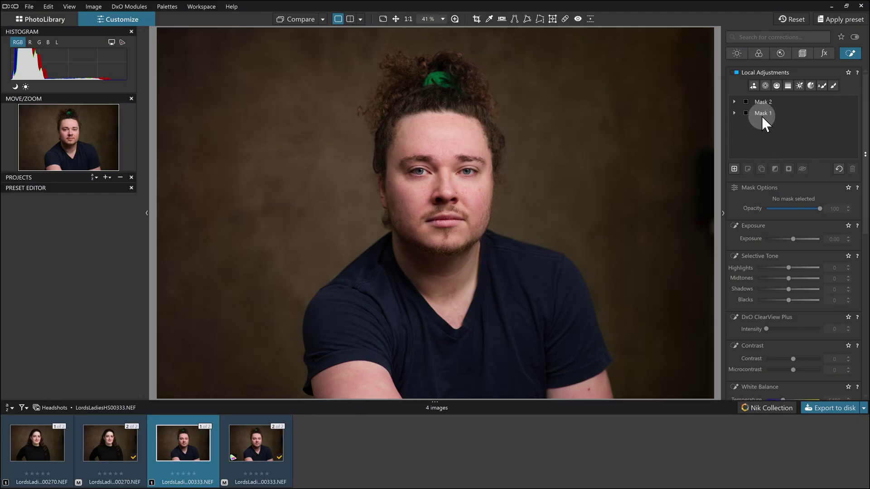
Step: Preview Mask 2's AI Faces mask, then expand Mask 1 and select Control point 1
click(734, 101)
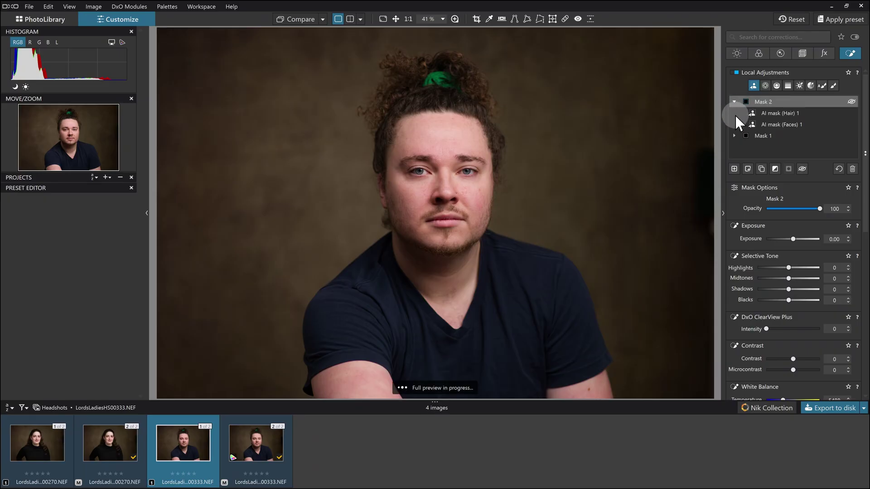
mouse_move(773, 123)
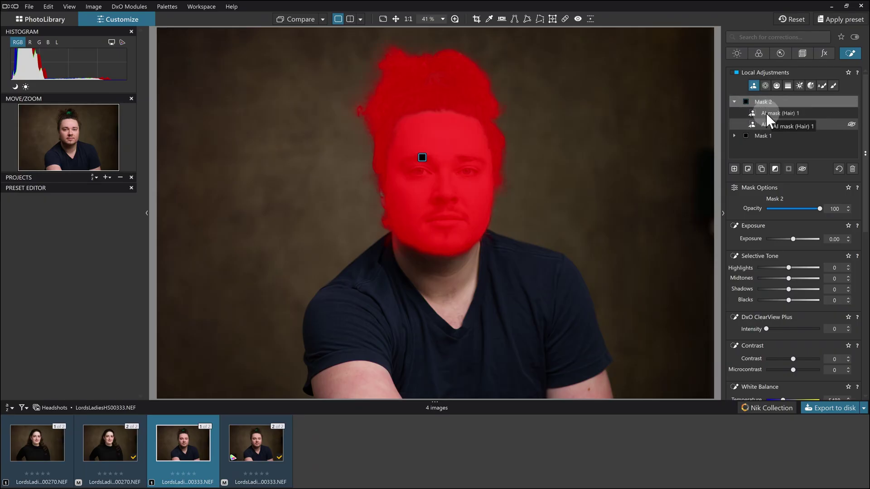
click(734, 102)
click(734, 112)
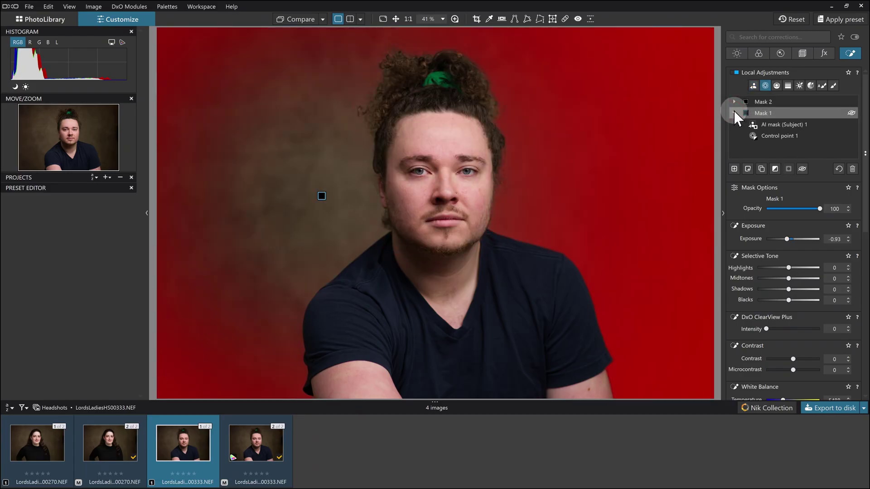
click(763, 135)
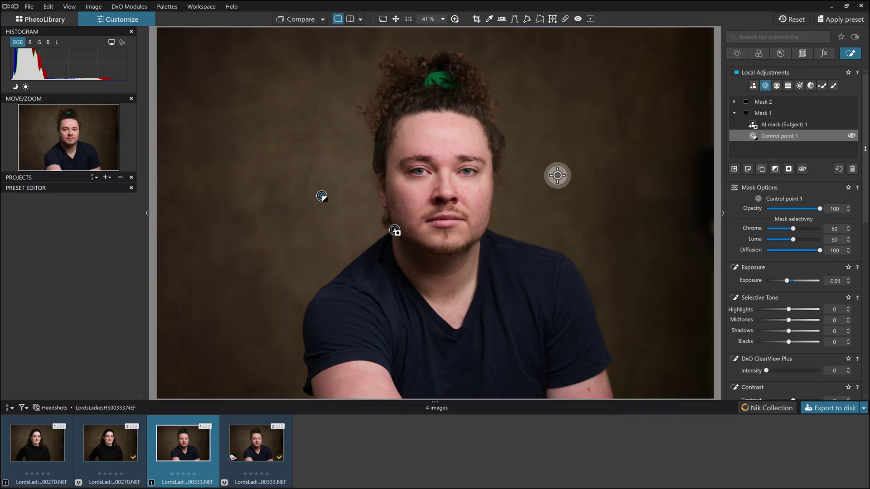
Step: Drag Control point 1's radius outward to cover more of the man's backdrop
click(321, 196)
drag(322, 196, 360, 215)
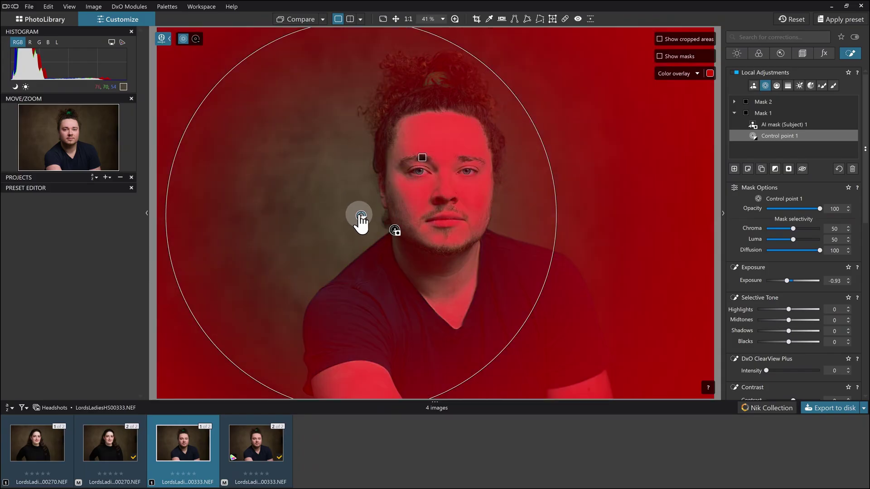